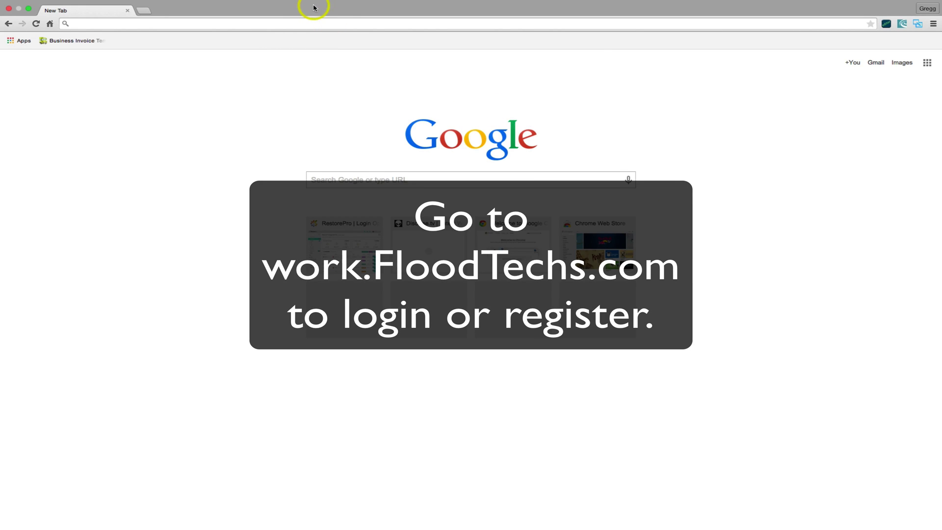
Enter work.floodtechs.com in Chrome's address bar.
type("work.flood")
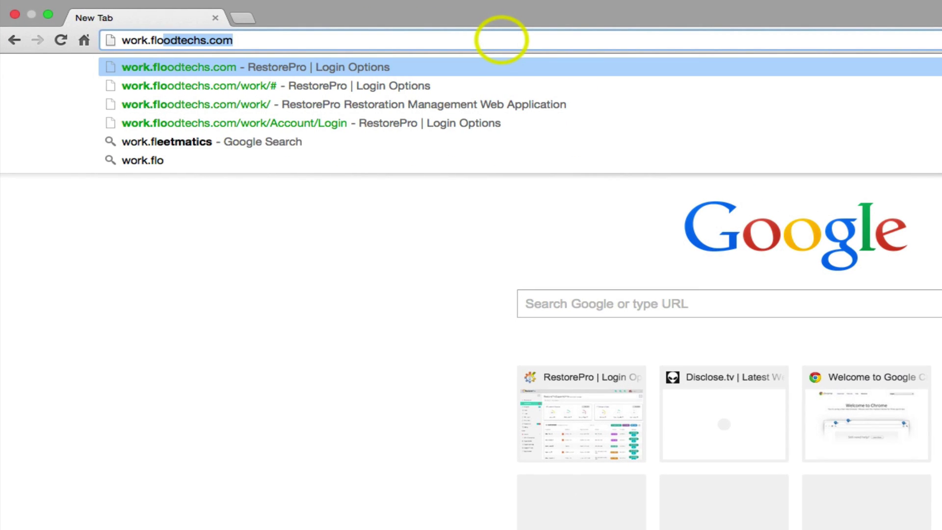
type("techs.com")
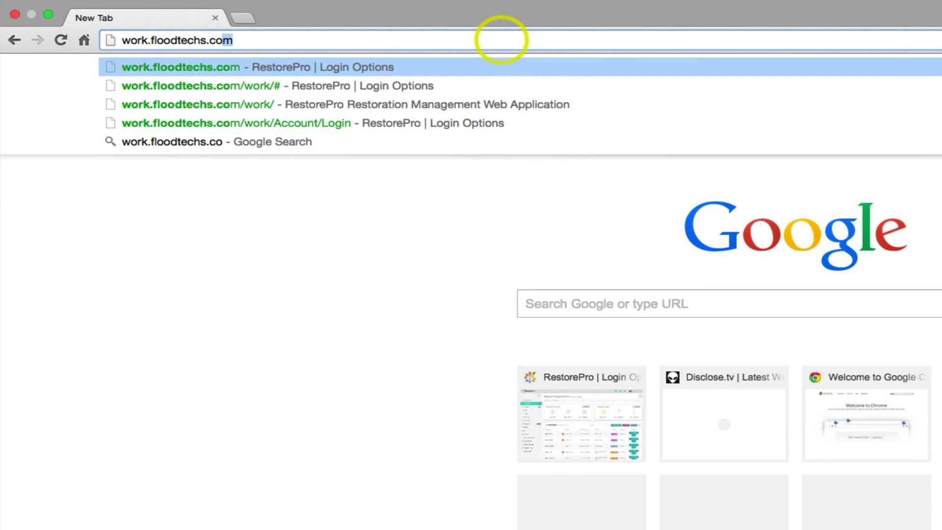
Load the RestorePro sign-in page and log in with the demo account's username and password.
key("Return")
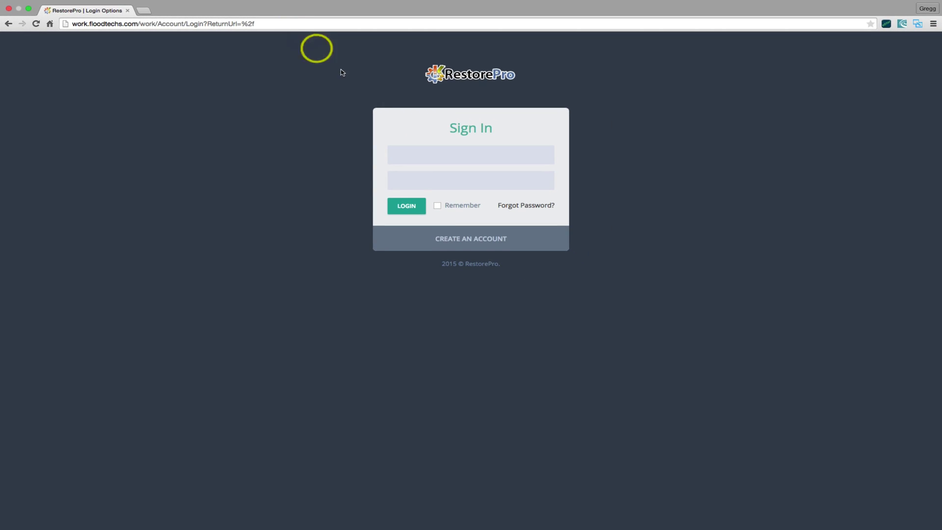
left_click(413, 248)
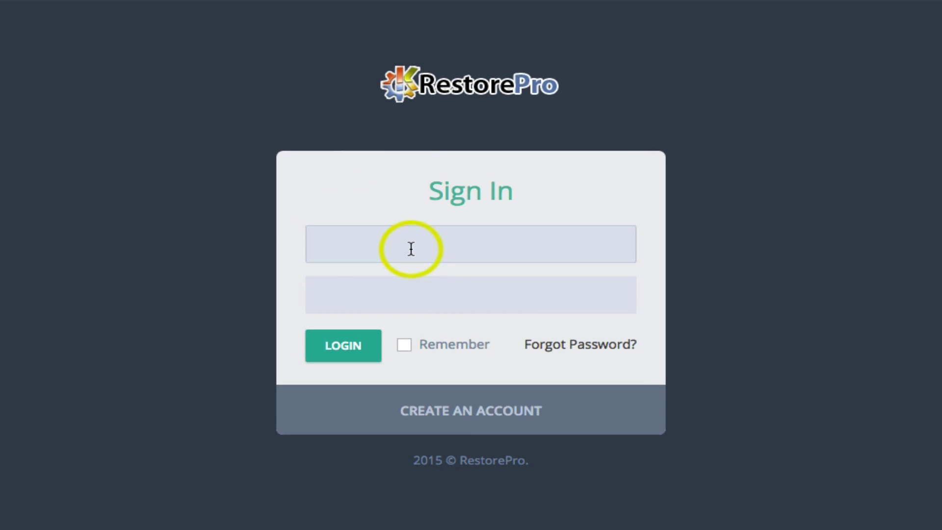
type("demo")
key("Tab")
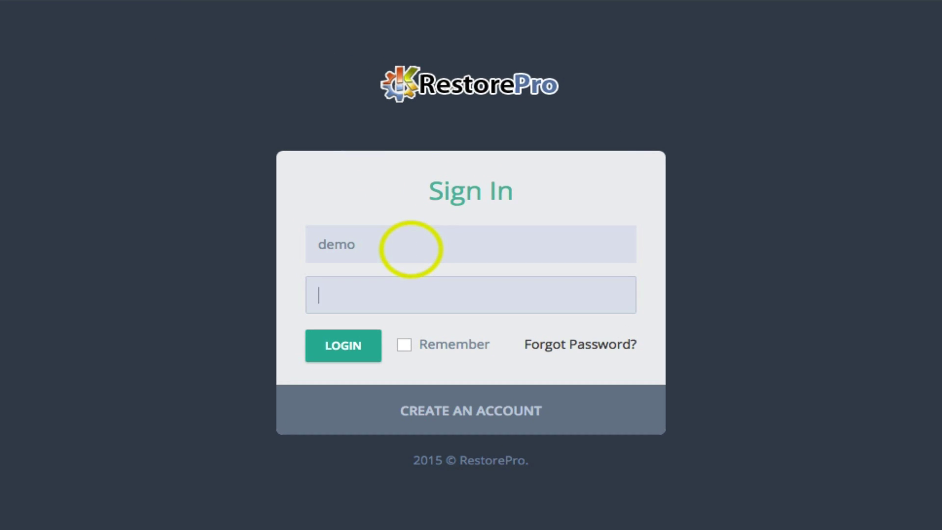
type("dem")
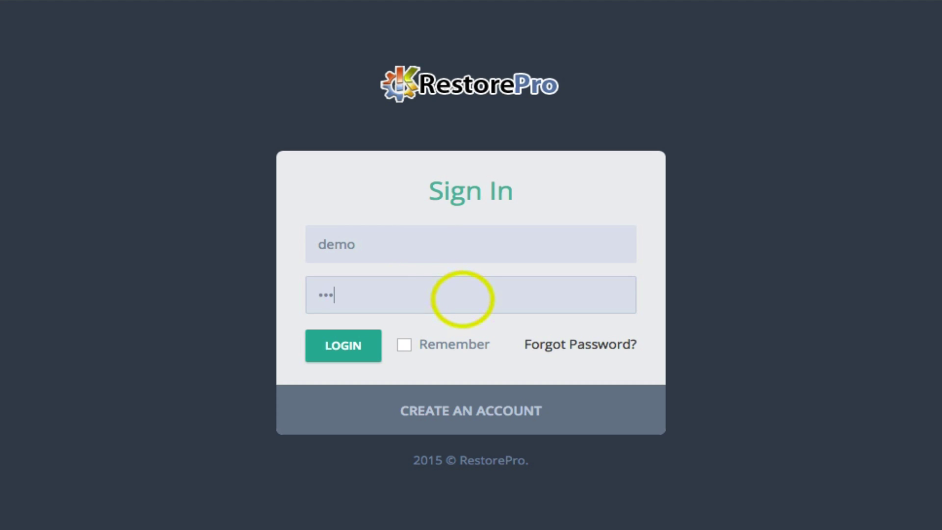
type("o12345")
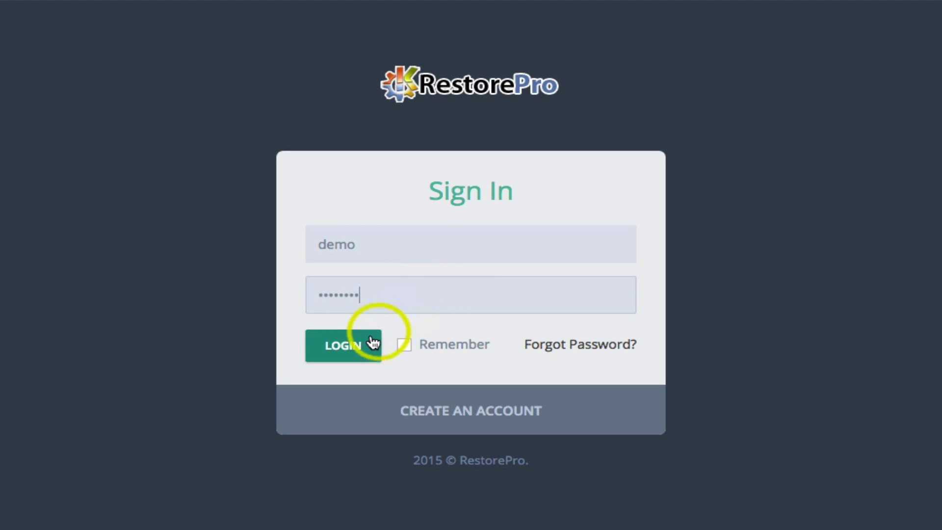
left_click(356, 354)
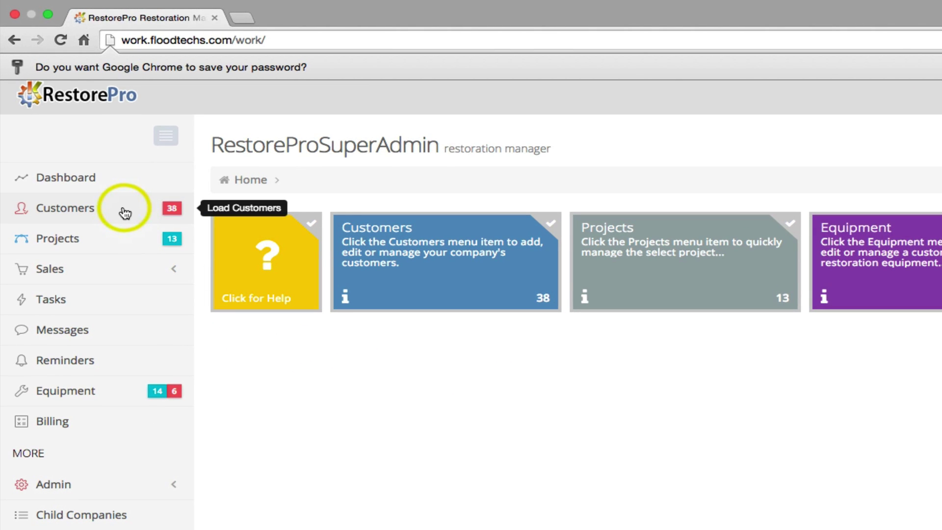
Open the Customers page (38 clients, 11 open leads) and scroll through its records and back up.
left_click(125, 213)
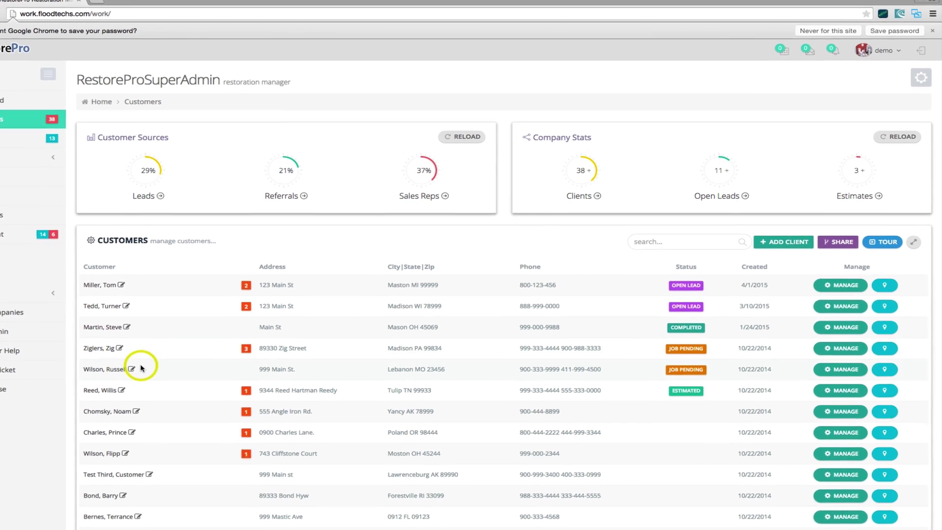
scroll(149, 431, "down", 4)
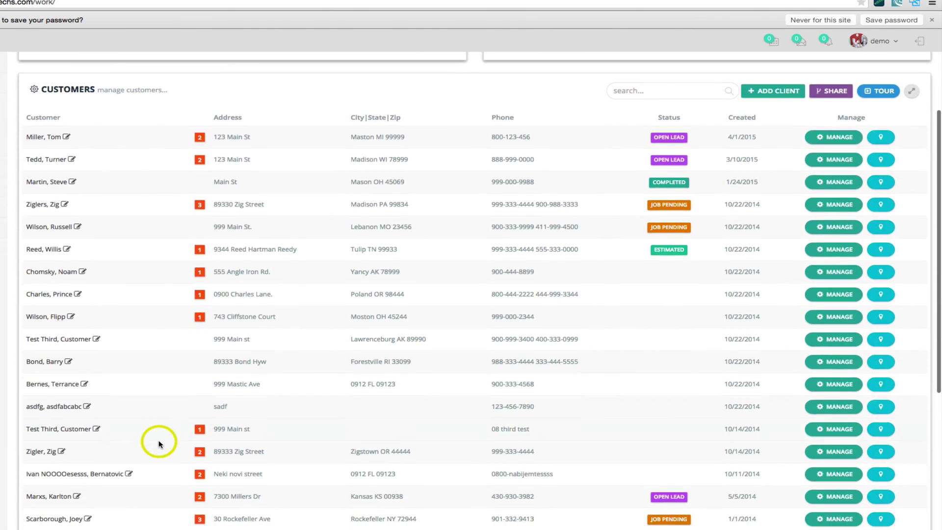
scroll(159, 444, "down", 7)
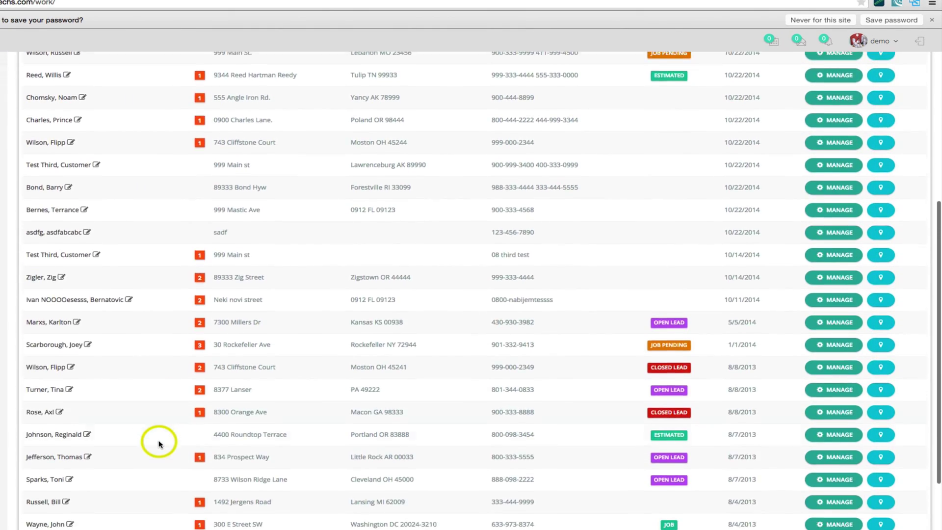
scroll(158, 444, "up", 4)
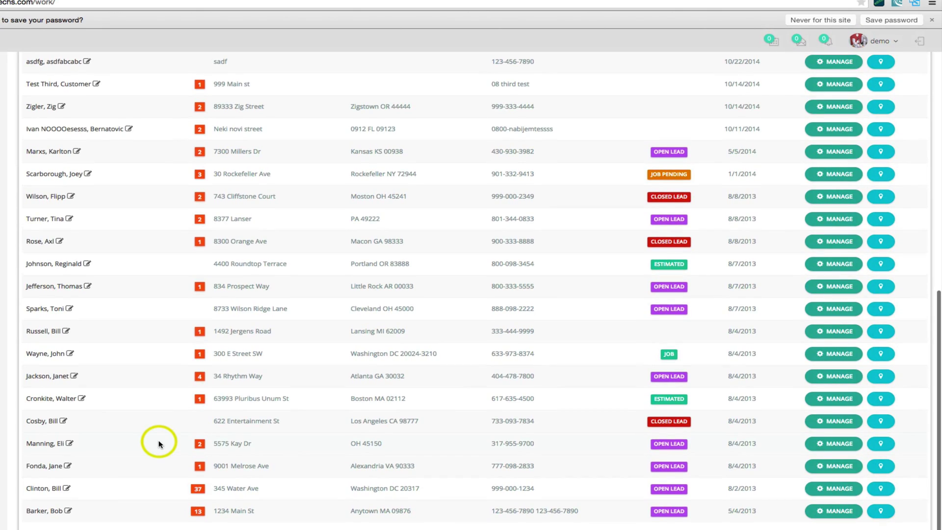
scroll(159, 444, "up", 6)
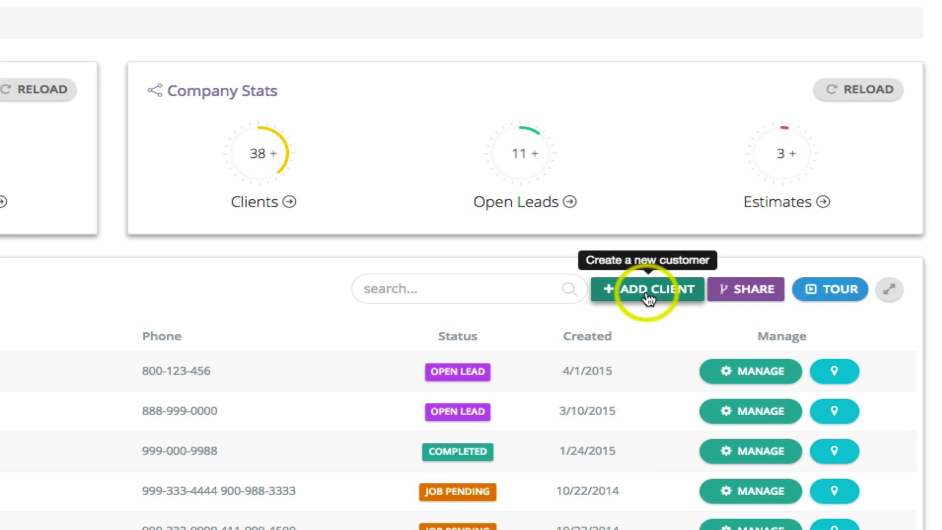
Start a new customer with ADD CLIENT and browse the blank form with Customer ID 6878.
left_click(648, 293)
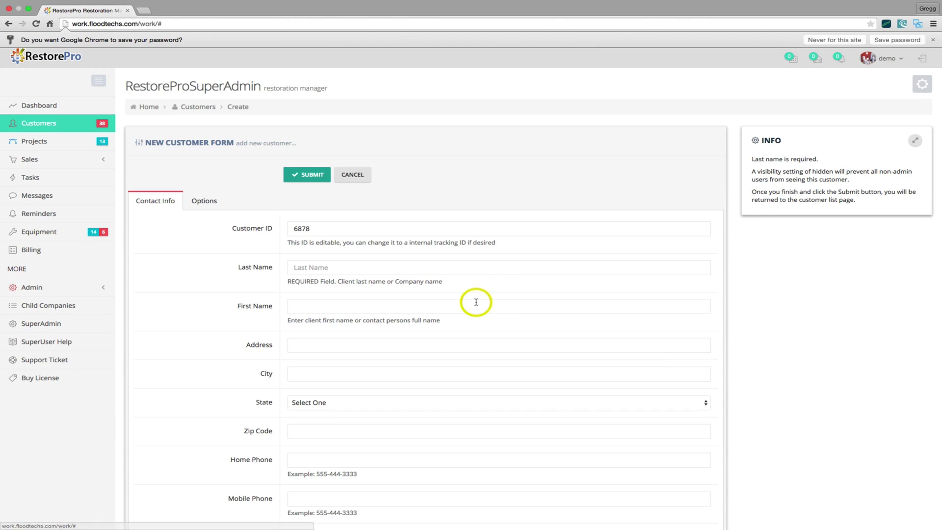
scroll(224, 324, "down", 2)
scroll(225, 324, "down", 1)
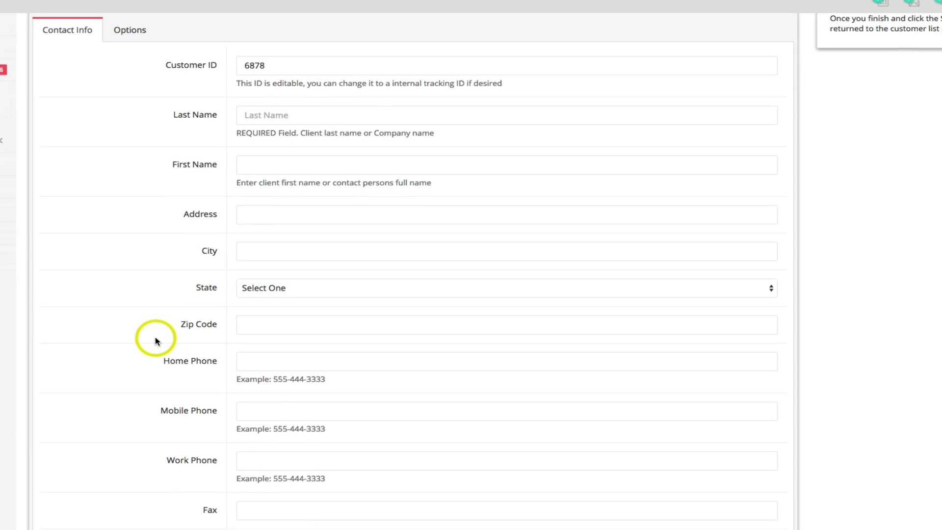
scroll(144, 343, "down", 2)
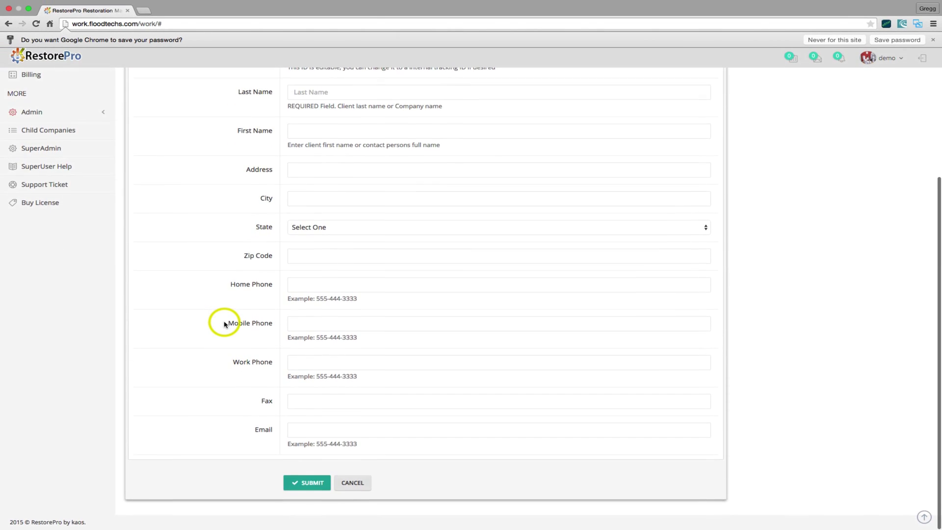
scroll(225, 324, "up", 5)
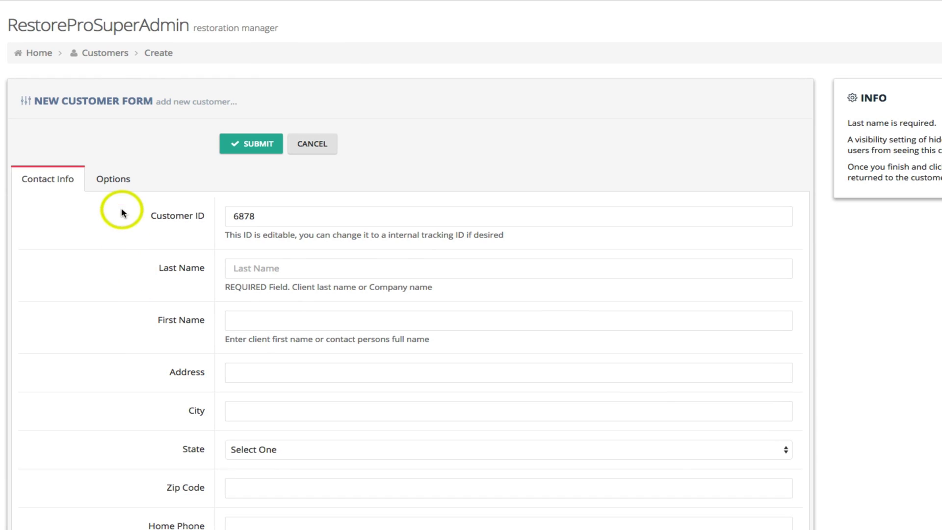
left_click(117, 182)
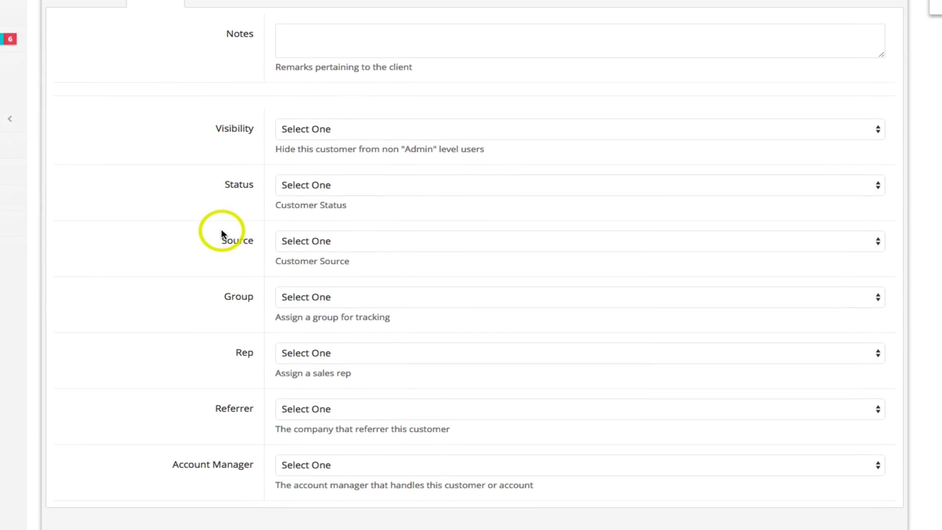
left_click(469, 187)
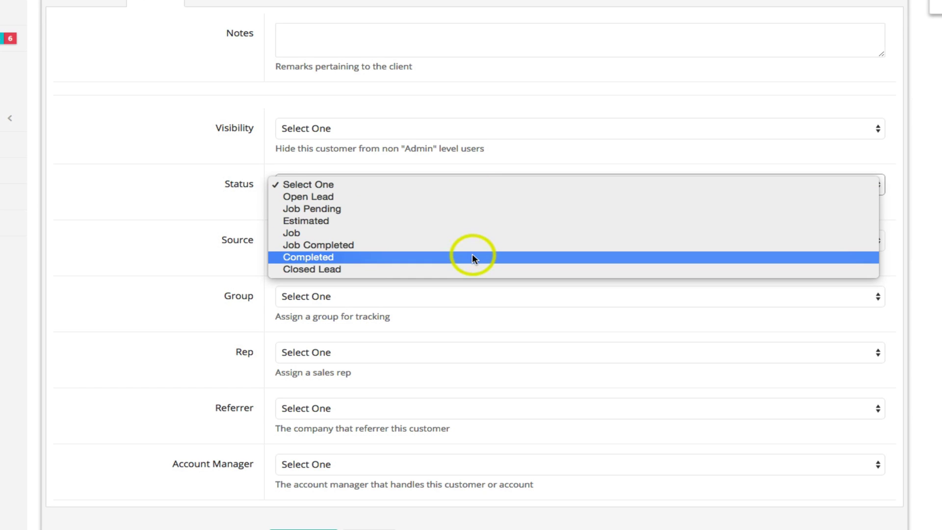
left_click(234, 222)
left_click(388, 247)
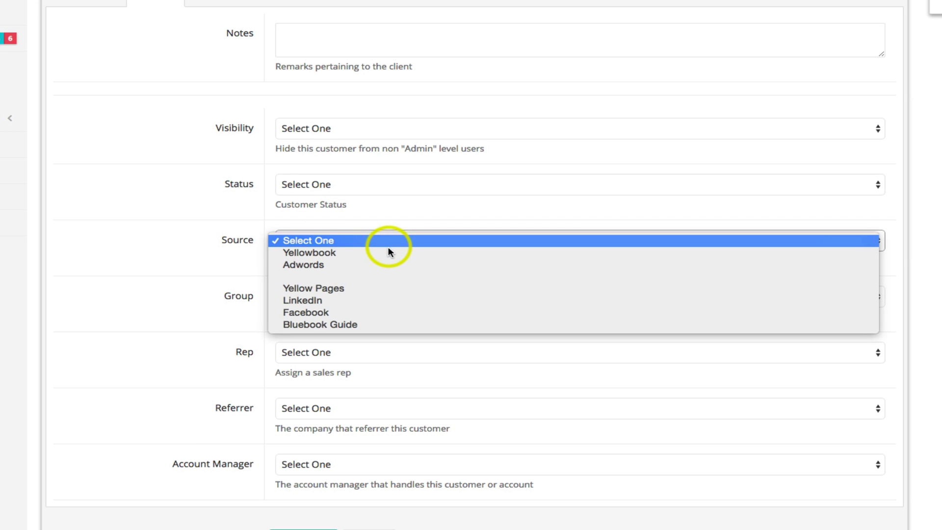
left_click(234, 277)
scroll(234, 277, "down", 1)
left_click(406, 265)
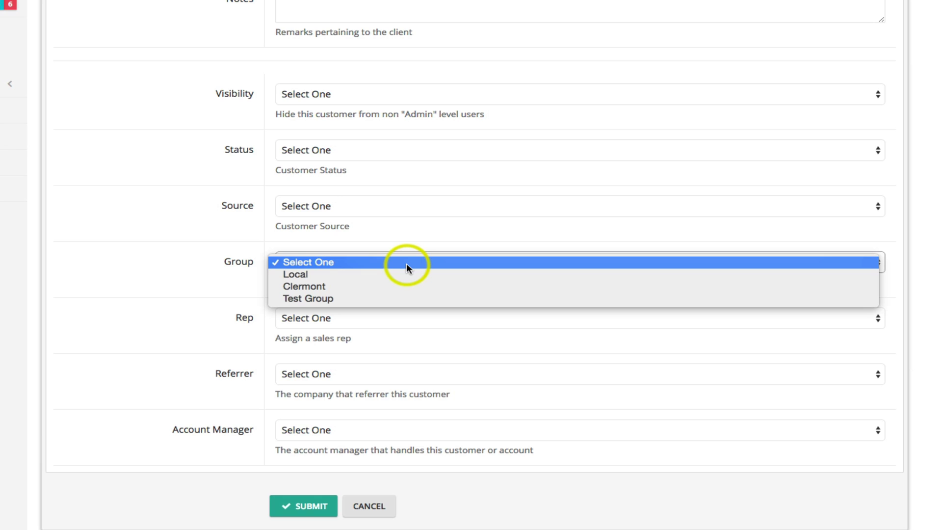
left_click(218, 304)
left_click(367, 321)
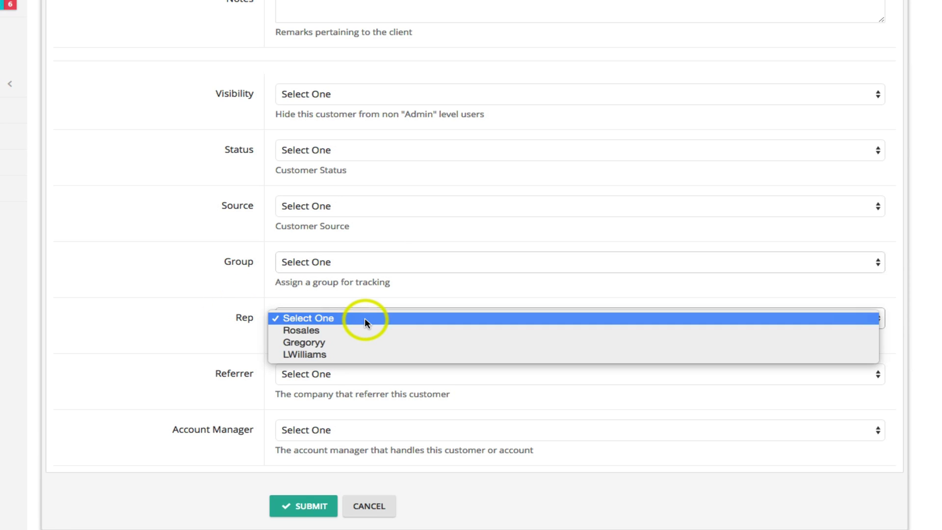
left_click(187, 334)
left_click(410, 377)
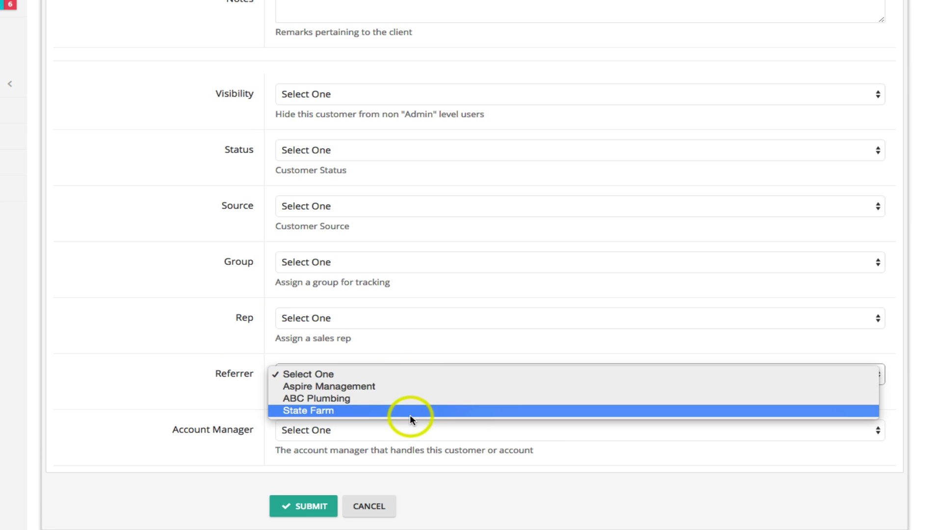
left_click(196, 387)
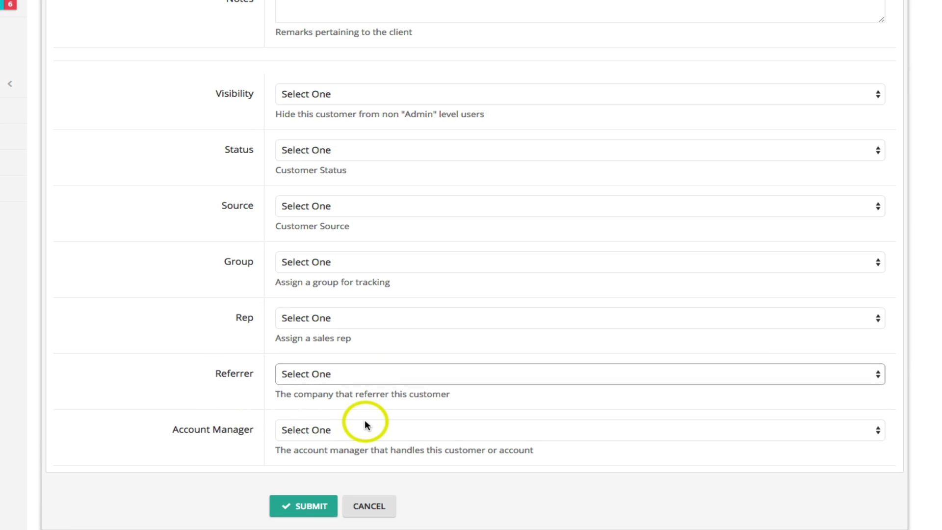
left_click(403, 432)
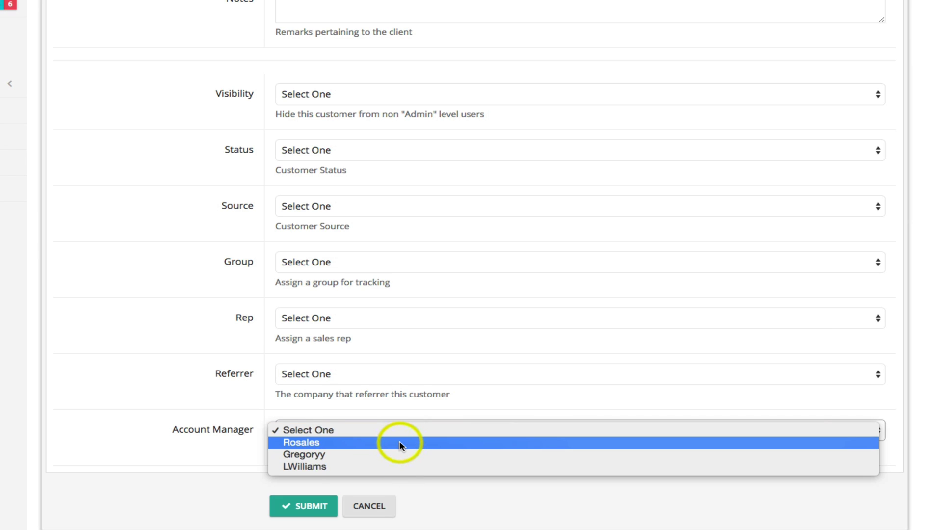
left_click(217, 395)
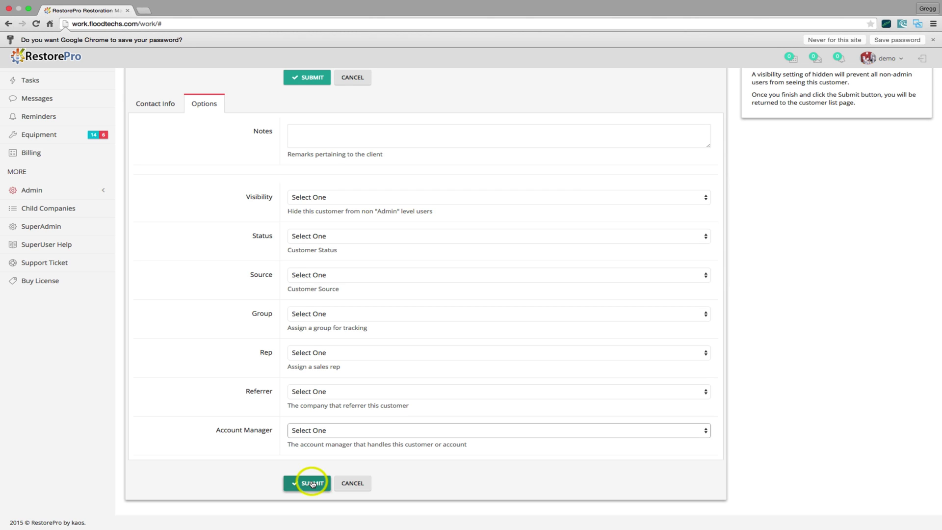
Open the first customer's Estimates, Proposals and Jobs list from the Customers table.
mouse_move(626, 5)
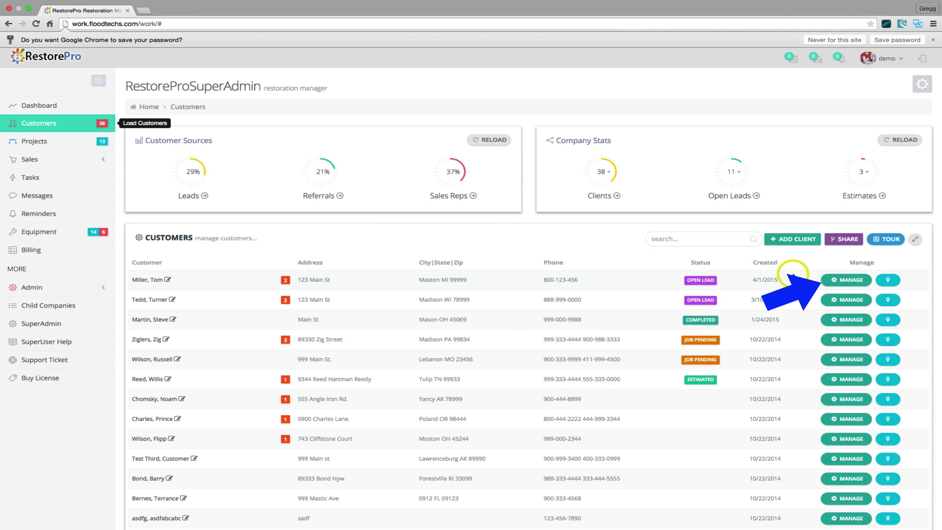
left_click(840, 282)
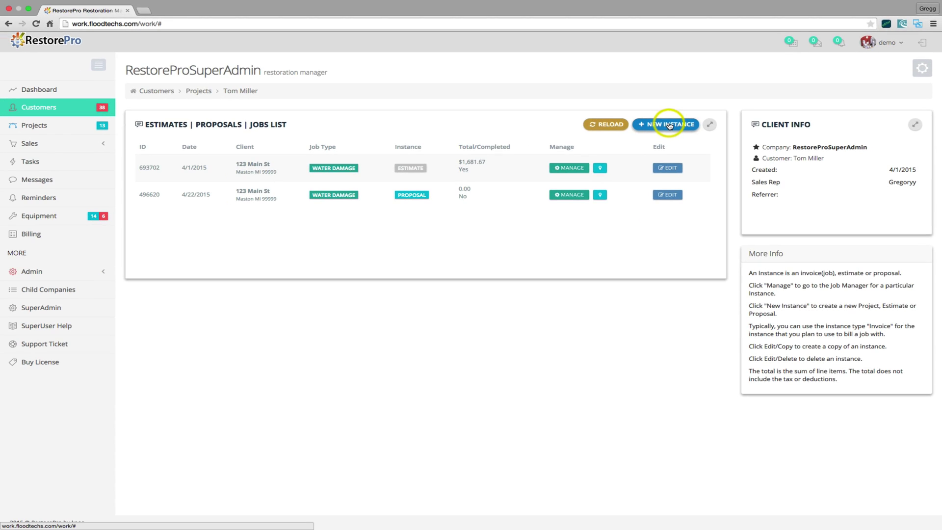
Create a new instance and look at both its Options and Details tabs.
left_click(552, 211)
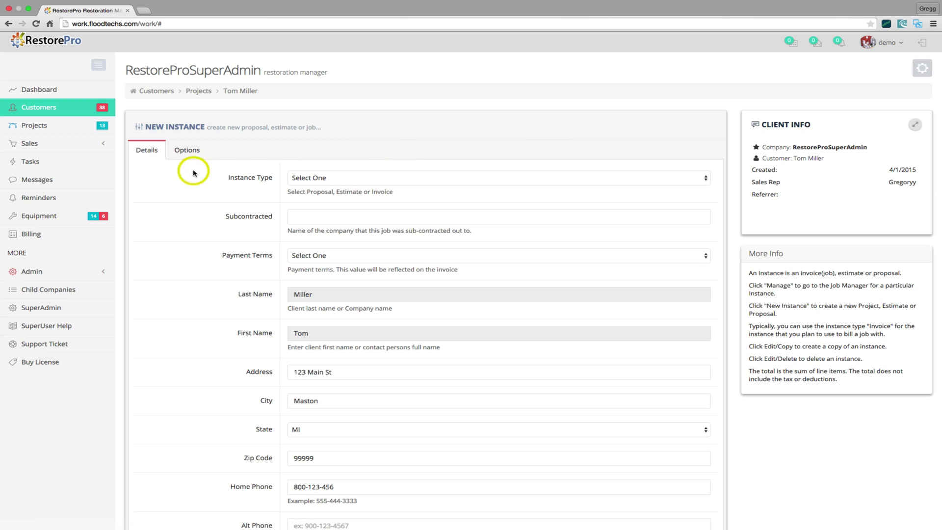
left_click(188, 155)
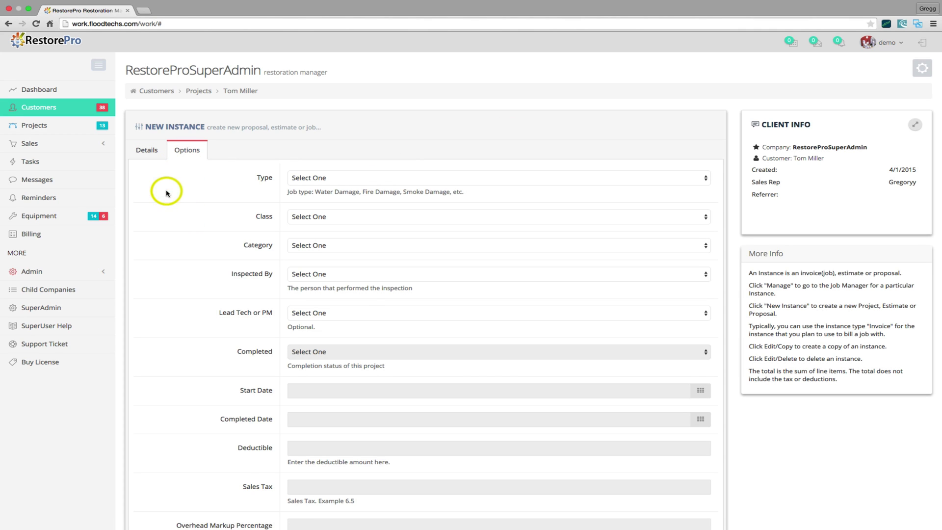
left_click(151, 152)
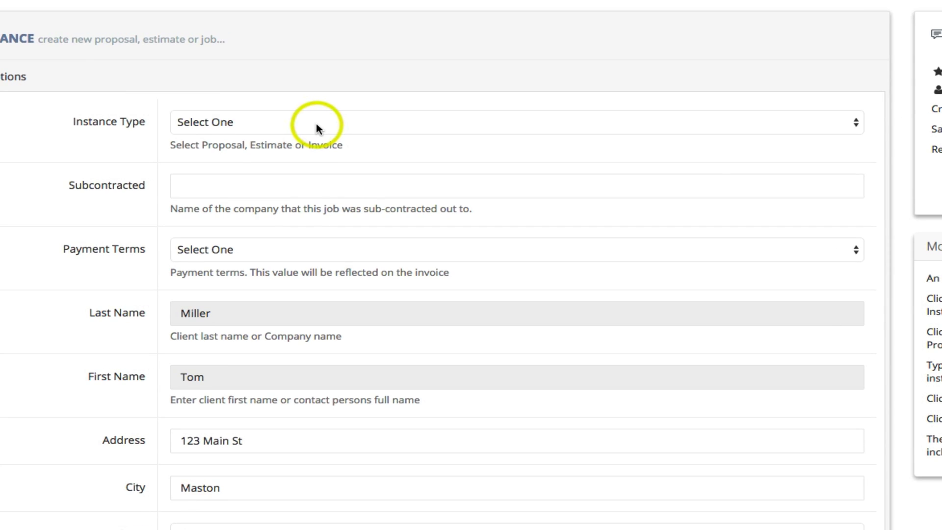
Review the Instance Type and Payment Terms choices, leaving both unset, and scan the form.
left_click(316, 122)
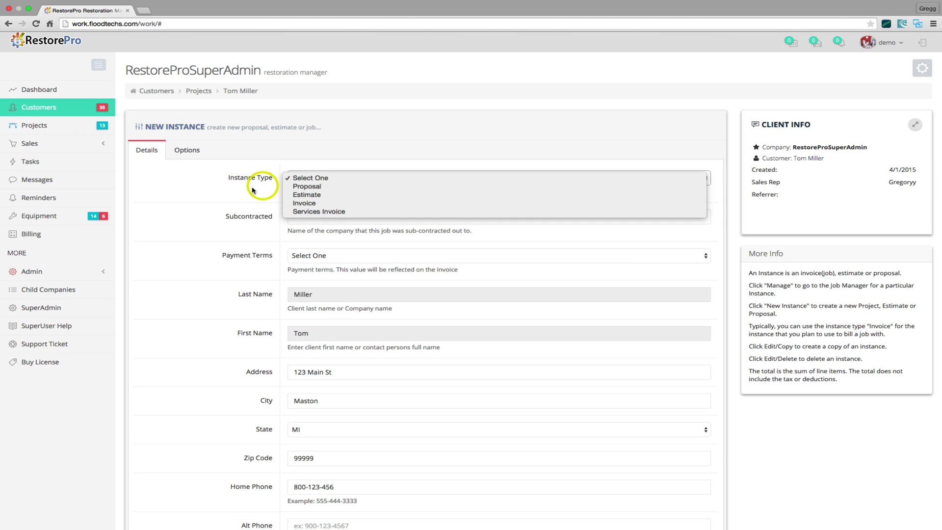
left_click(252, 190)
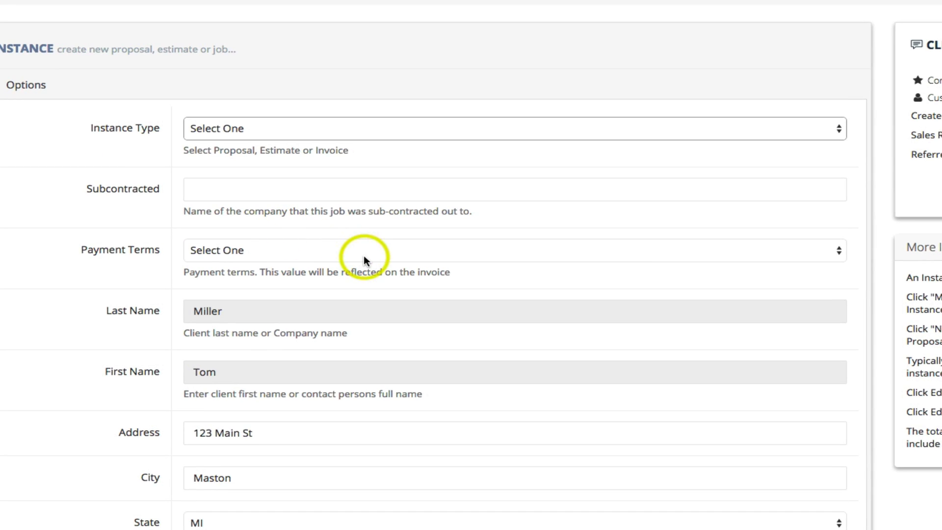
left_click(402, 256)
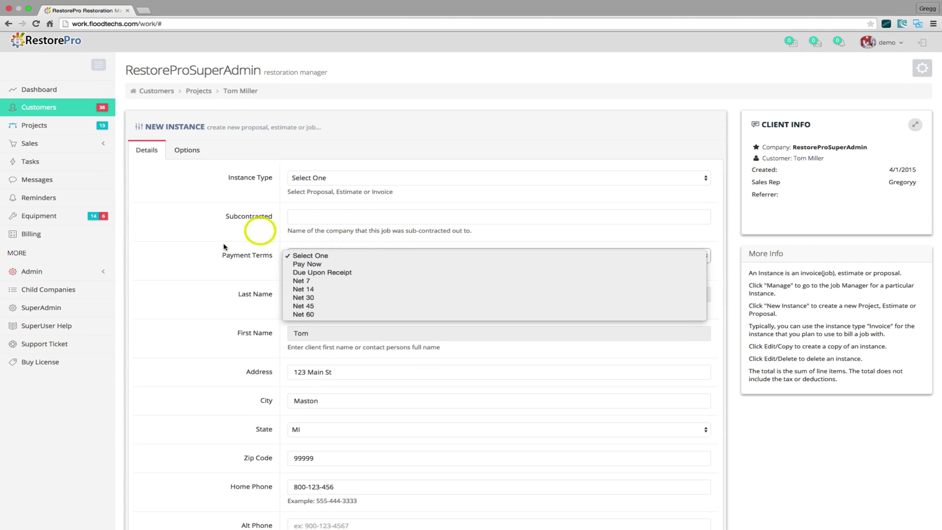
left_click(124, 239)
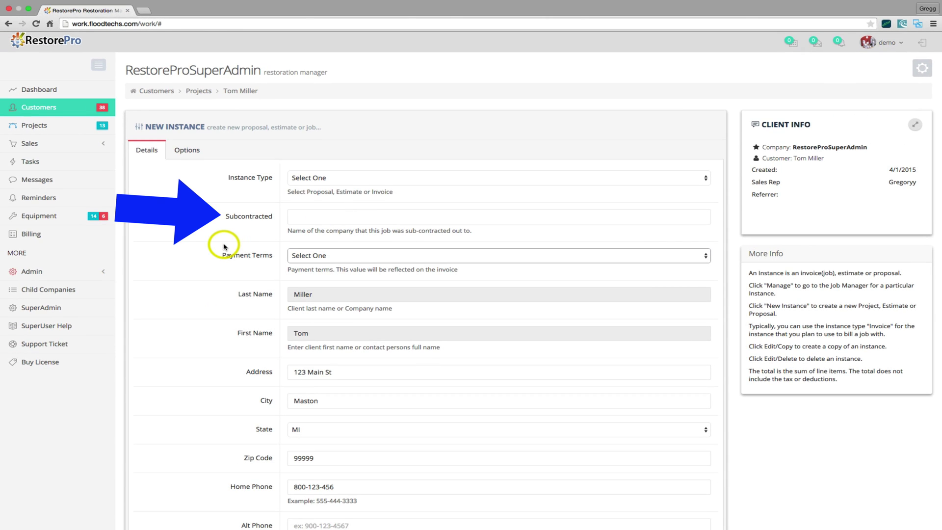
scroll(224, 246, "down", 5)
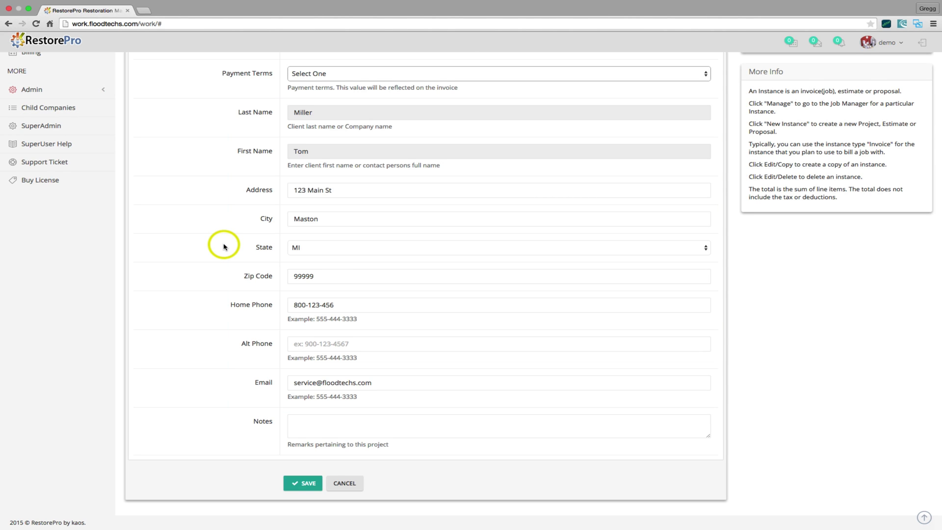
scroll(224, 246, "up", 2)
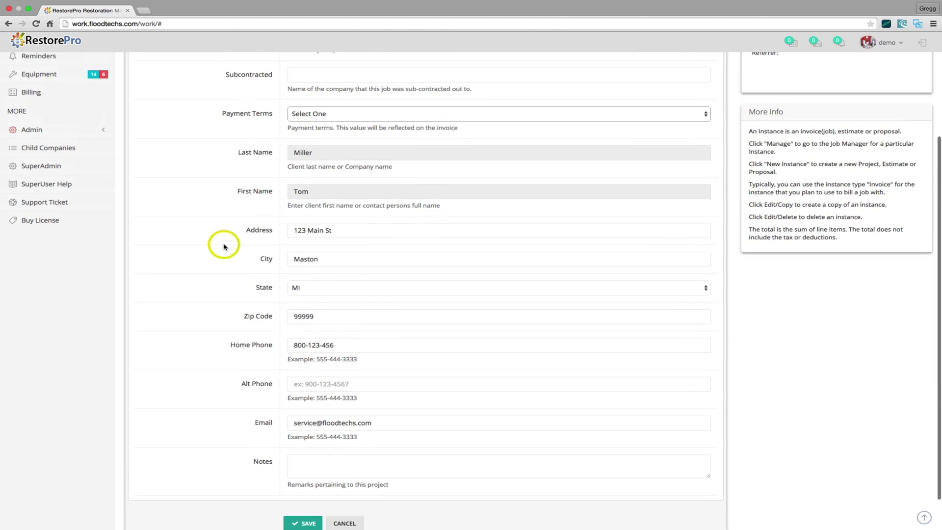
scroll(224, 246, "up", 5)
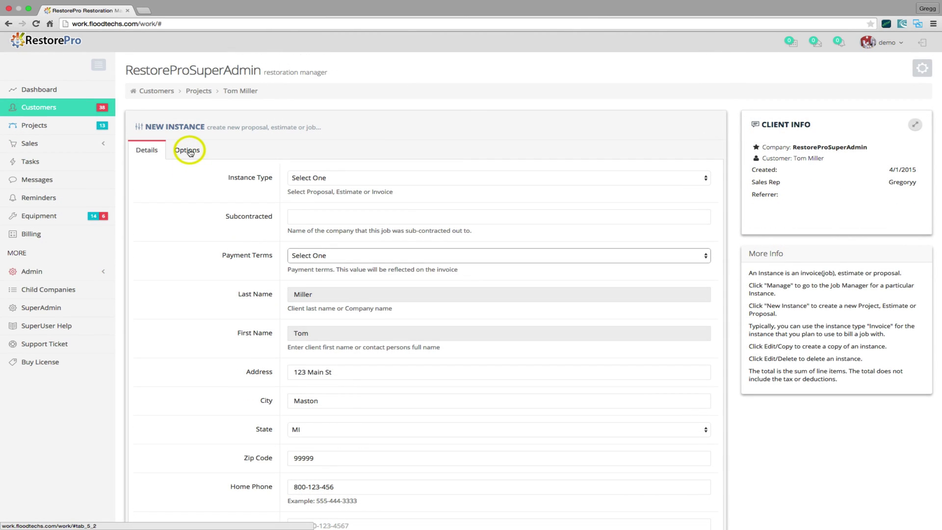
Set job type Sewage Backup, Class 2, Category 3, and the third listed user as inspector.
left_click(190, 152)
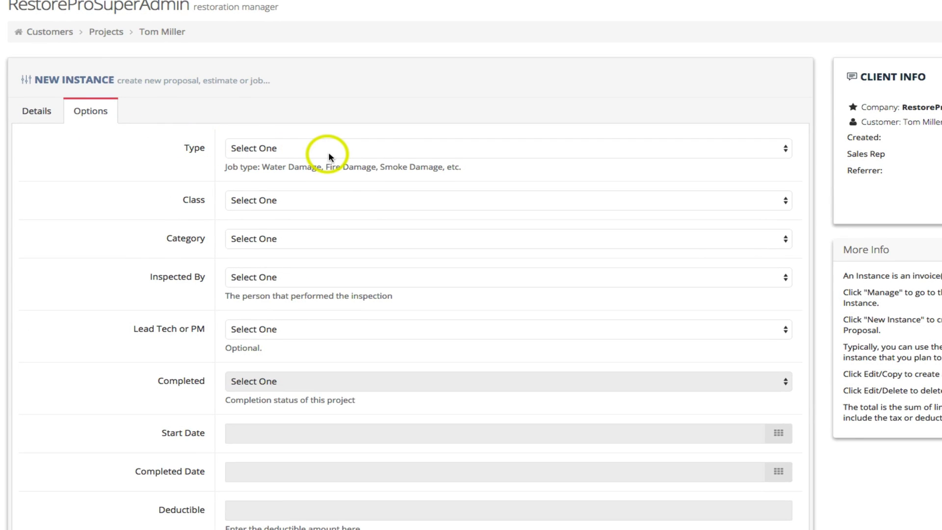
left_click(466, 150)
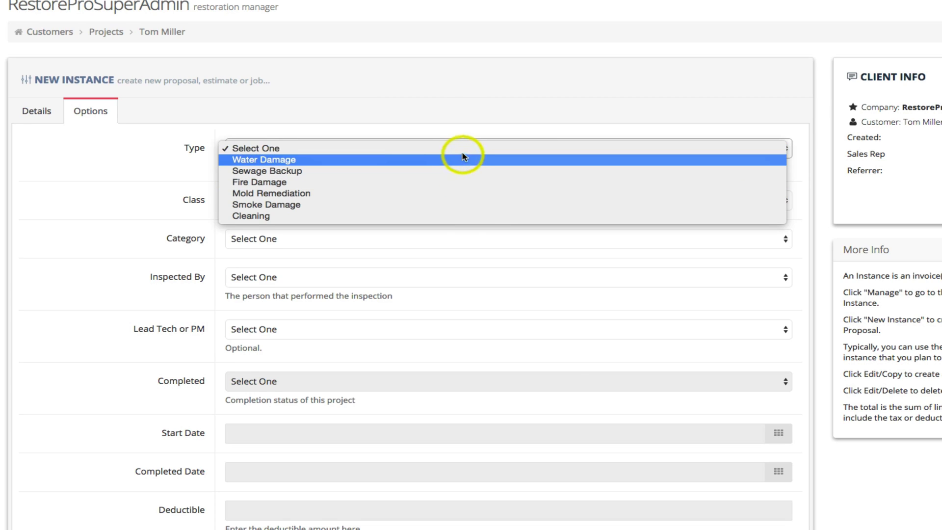
left_click(468, 171)
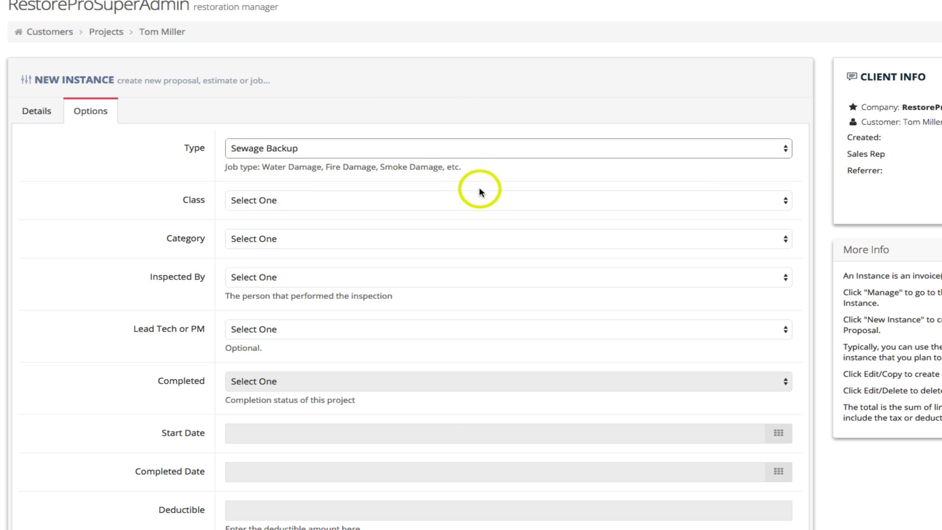
left_click(480, 199)
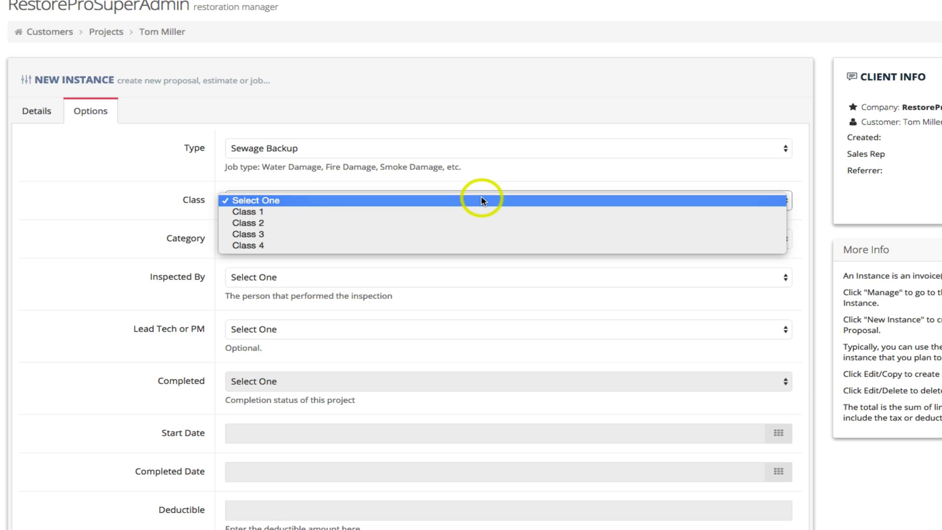
left_click(488, 223)
left_click(486, 241)
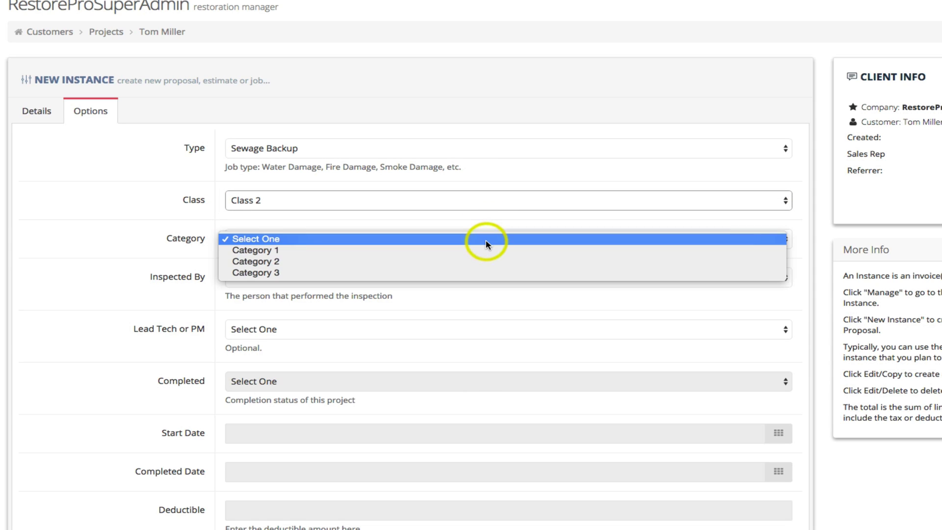
left_click(489, 271)
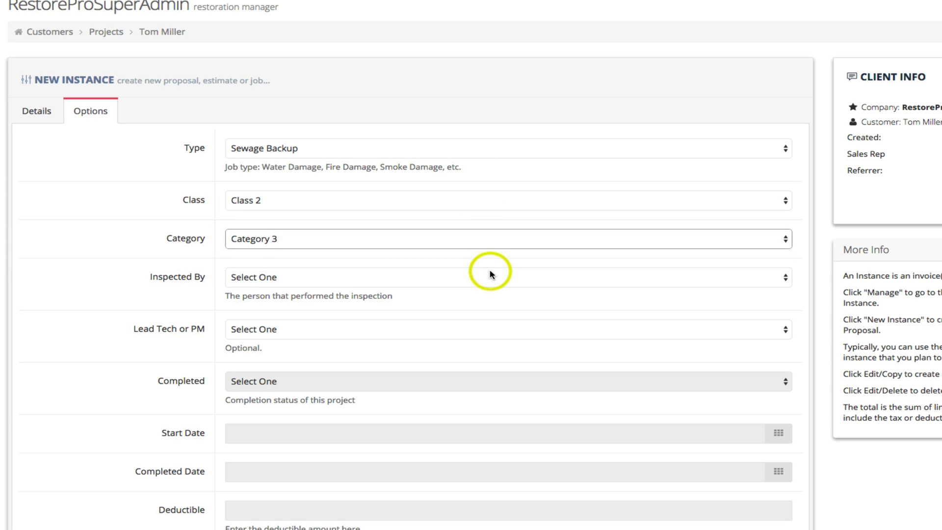
left_click(497, 278)
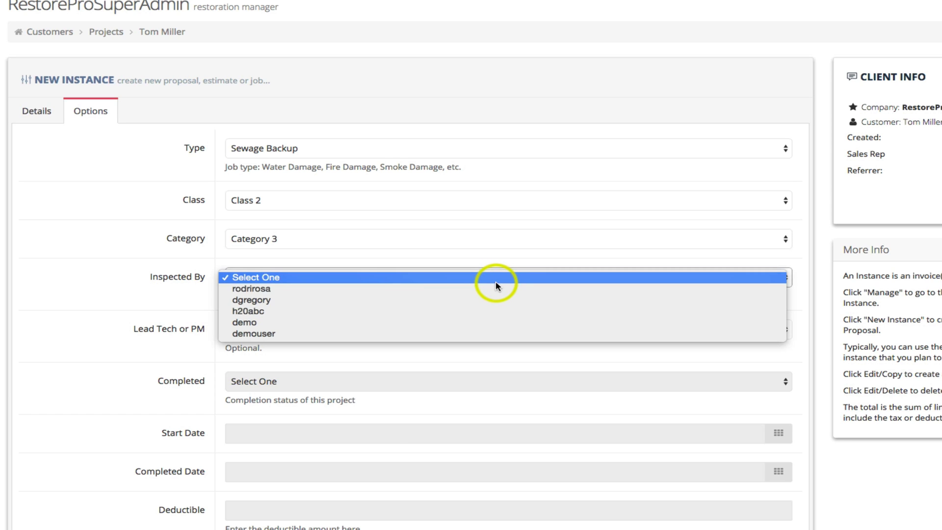
left_click(496, 310)
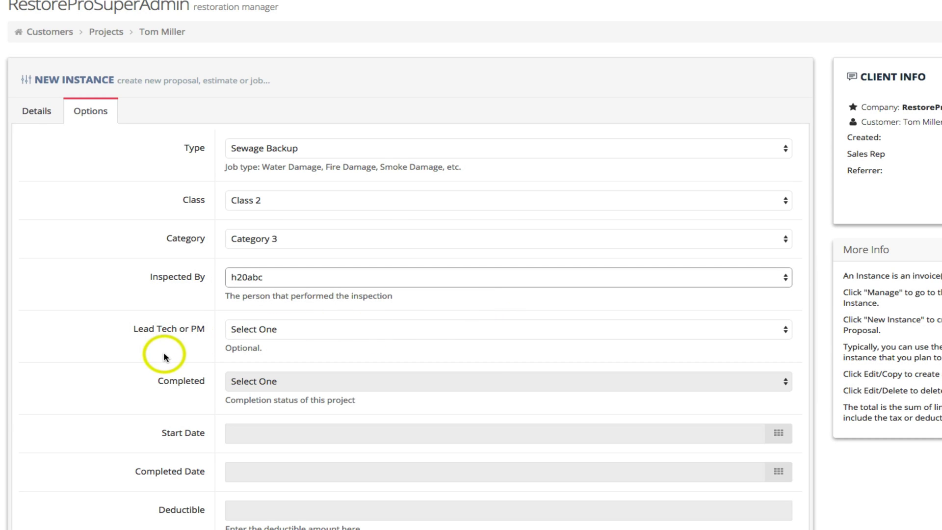
Choose the lead tech or PM and save the new estimate instance.
scroll(164, 352, "down", 2)
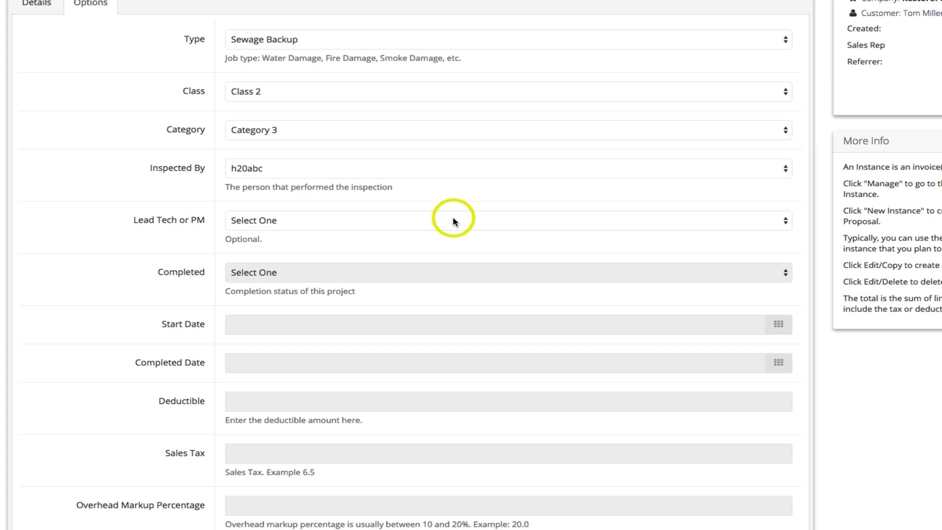
left_click(453, 218)
left_click(448, 243)
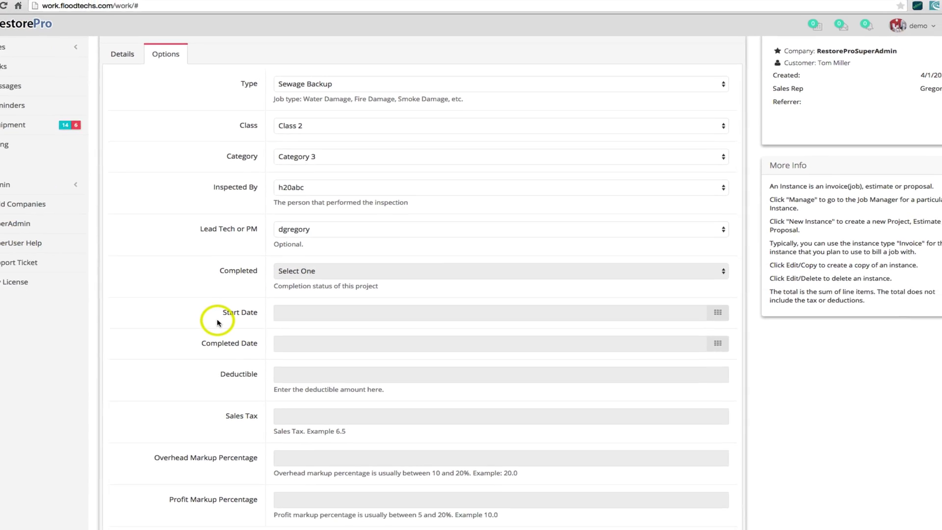
scroll(157, 329, "down", 1)
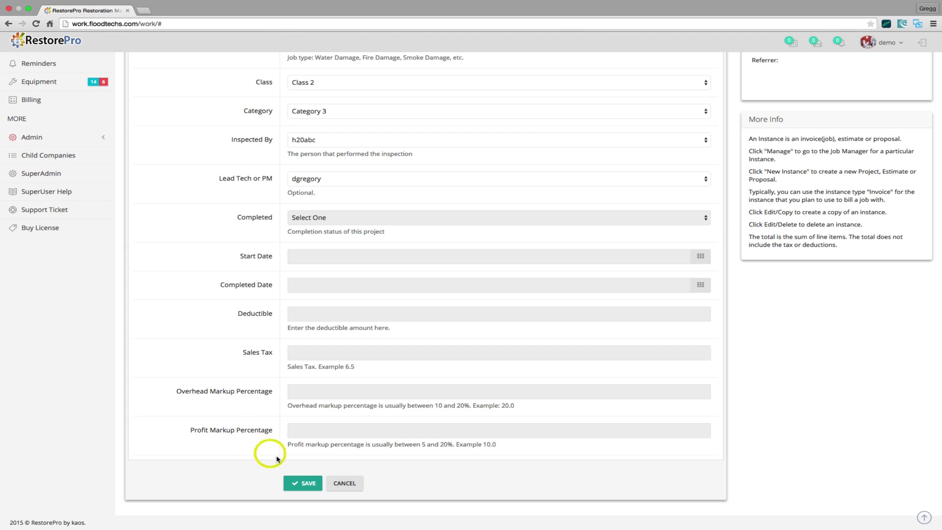
left_click(302, 483)
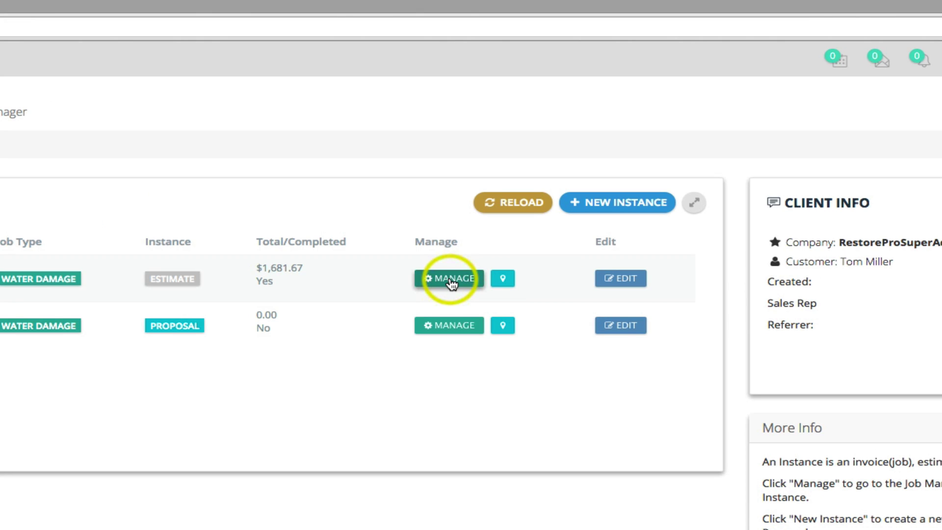
Open the Job Manager for the $1,681.67 Water Damage estimate.
left_click(451, 282)
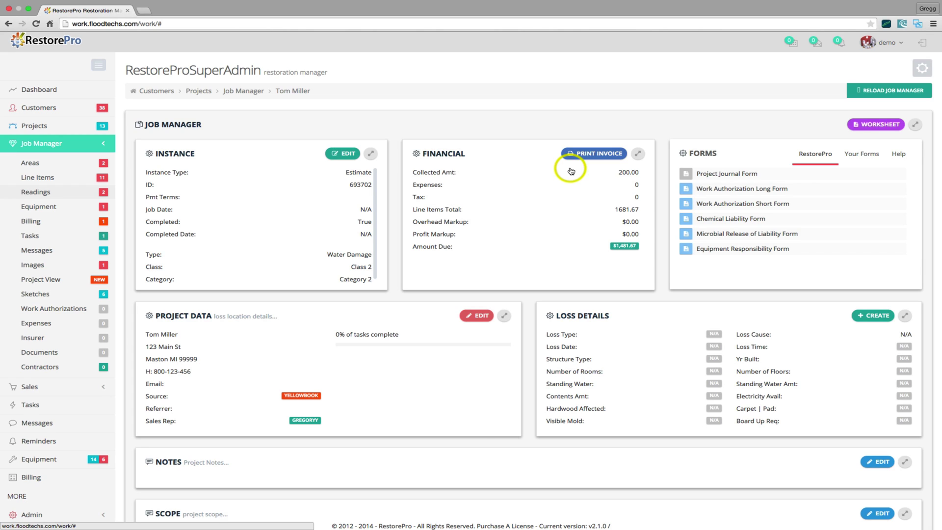
Visit the project's Documents and Images pages, opening Upload Document and then Add Image.
left_click(86, 357)
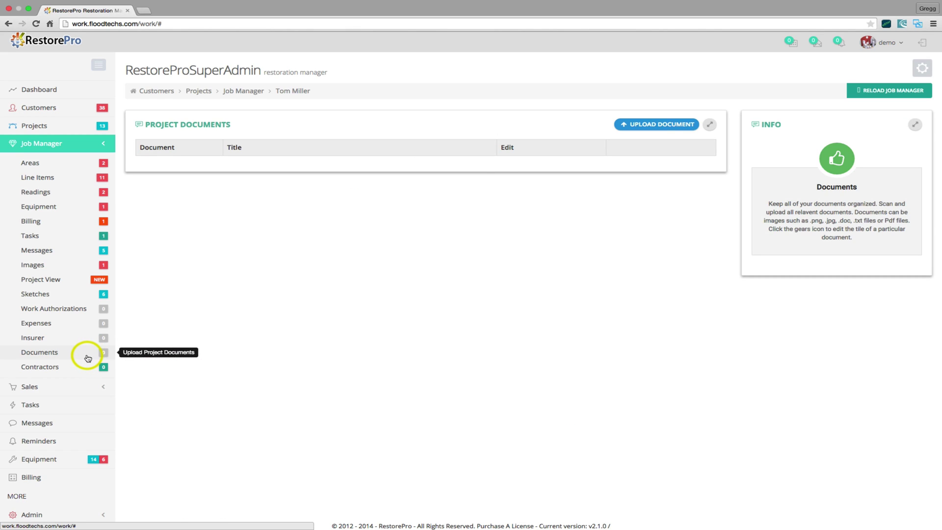
left_click(654, 125)
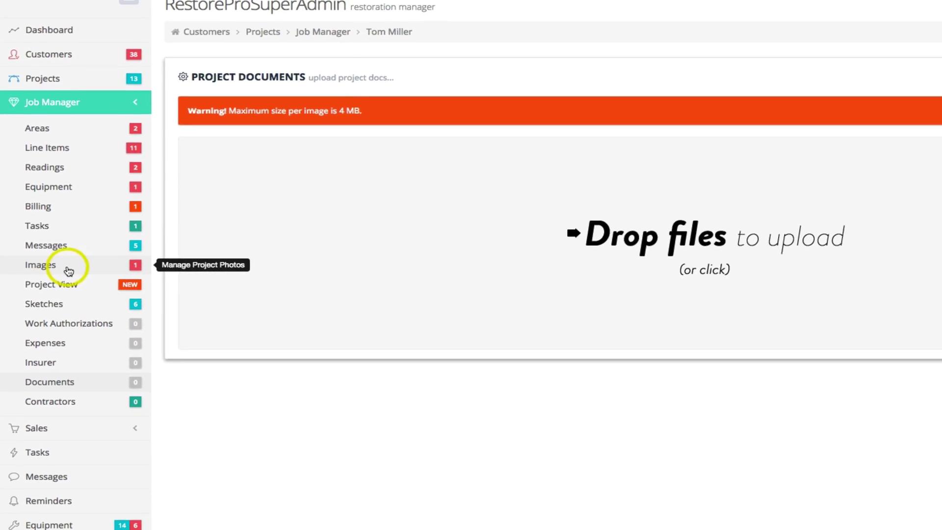
left_click(68, 272)
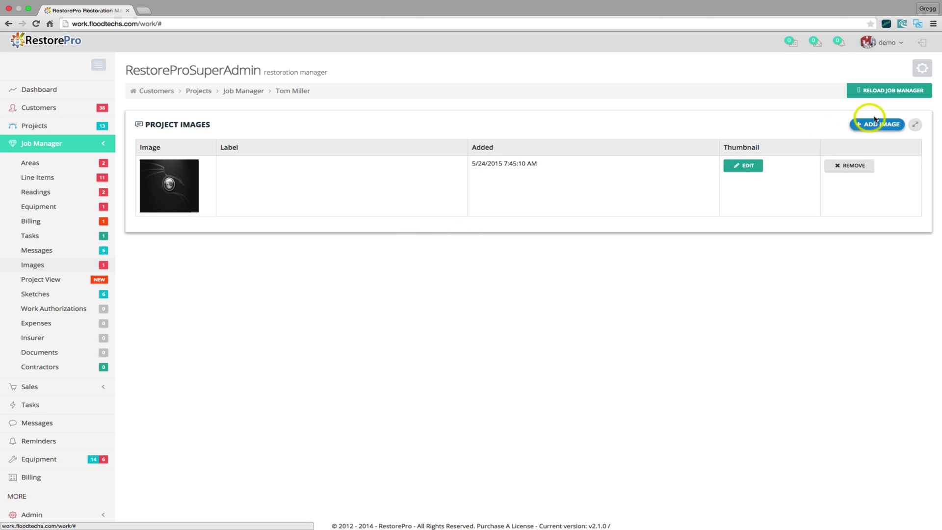
left_click(877, 124)
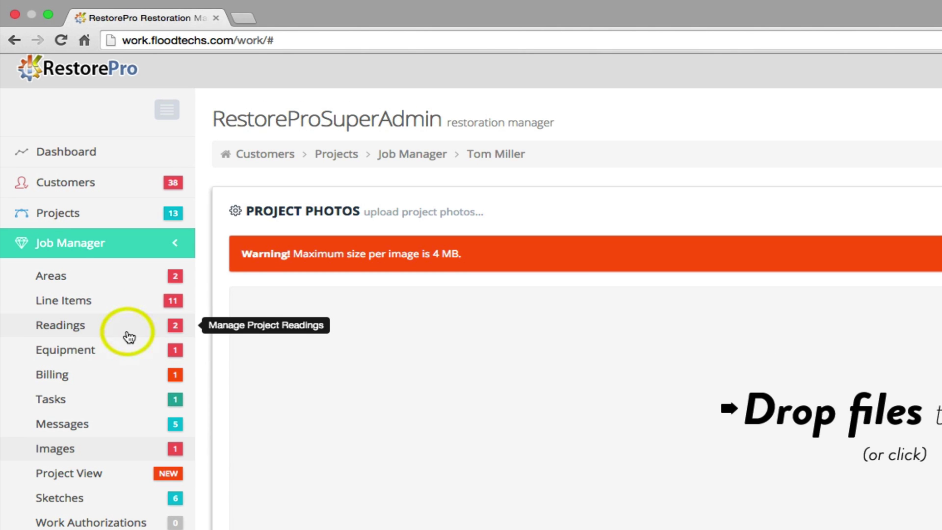
Open Readings, cancel a new reading, and display the Basement drying-log chart.
left_click(128, 337)
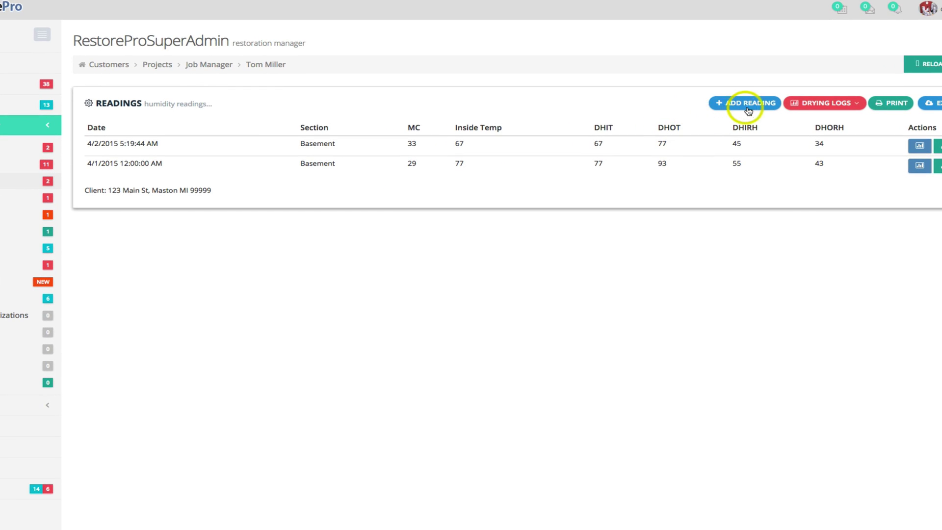
left_click(748, 110)
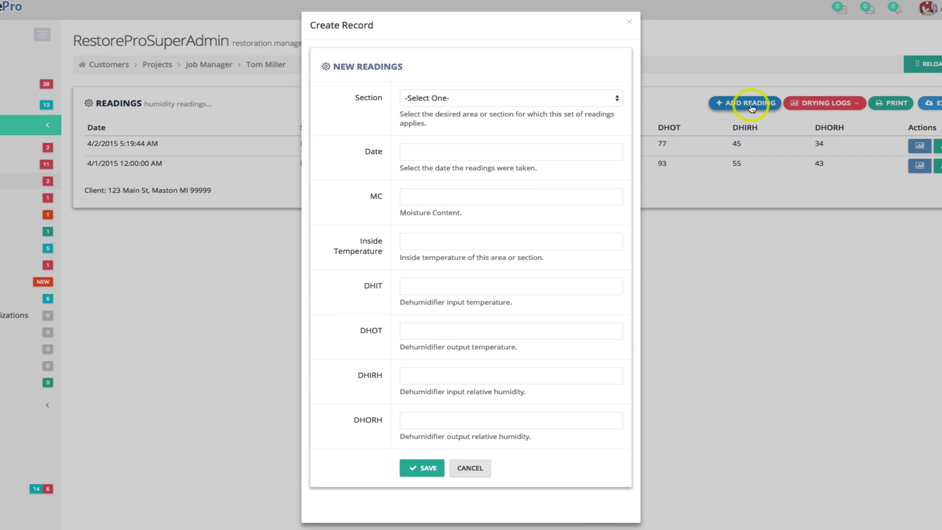
left_click(480, 468)
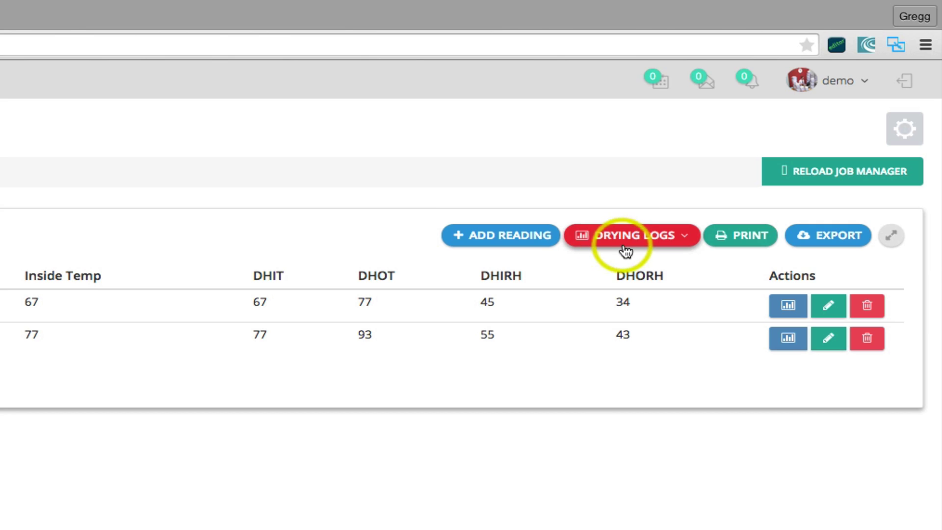
left_click(628, 244)
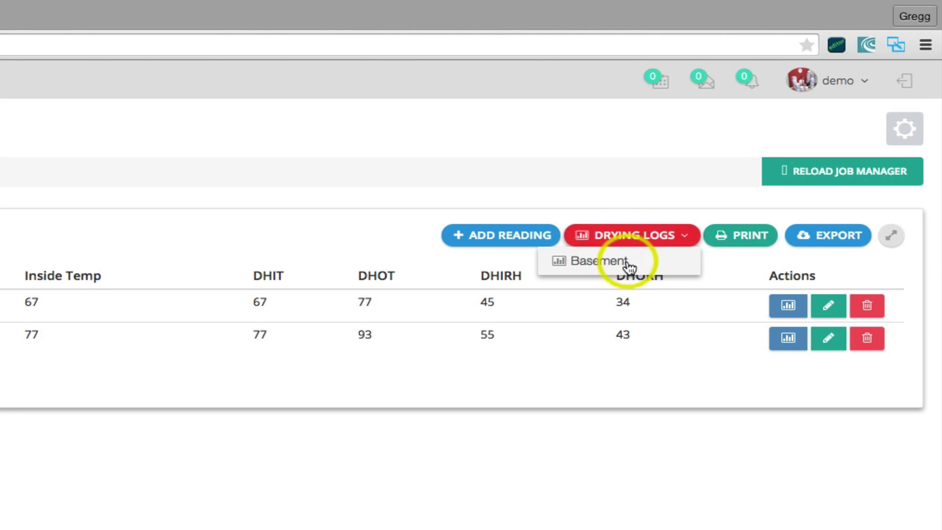
left_click(631, 267)
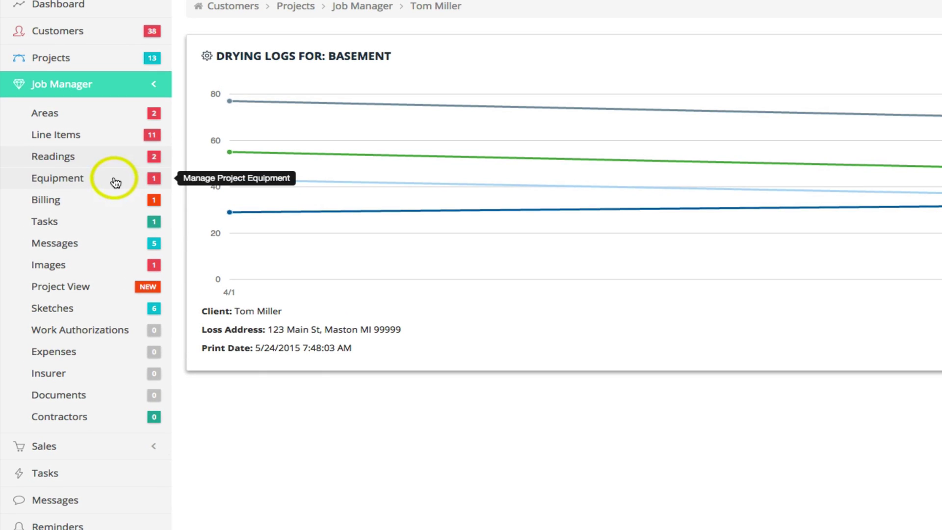
Add the DH-LGR unit 778877 to the project's equipment, then check it back in.
left_click(116, 182)
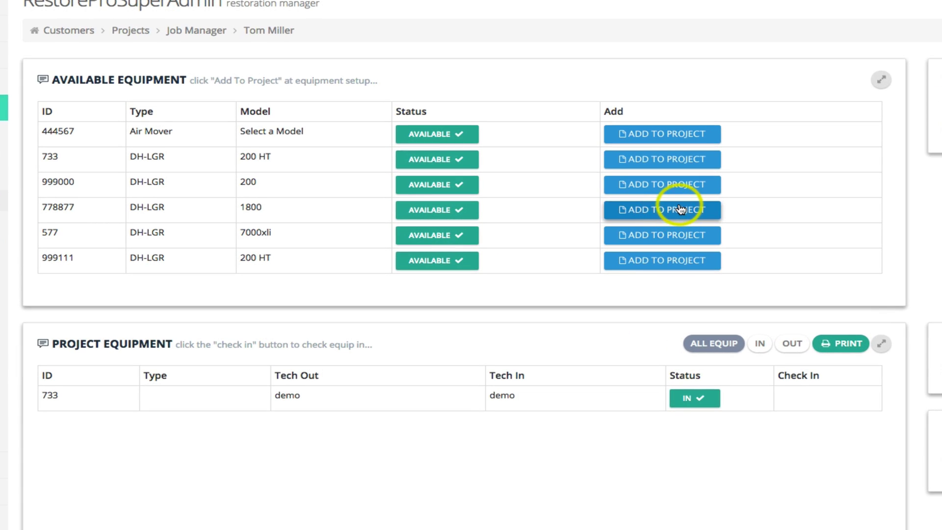
left_click(680, 209)
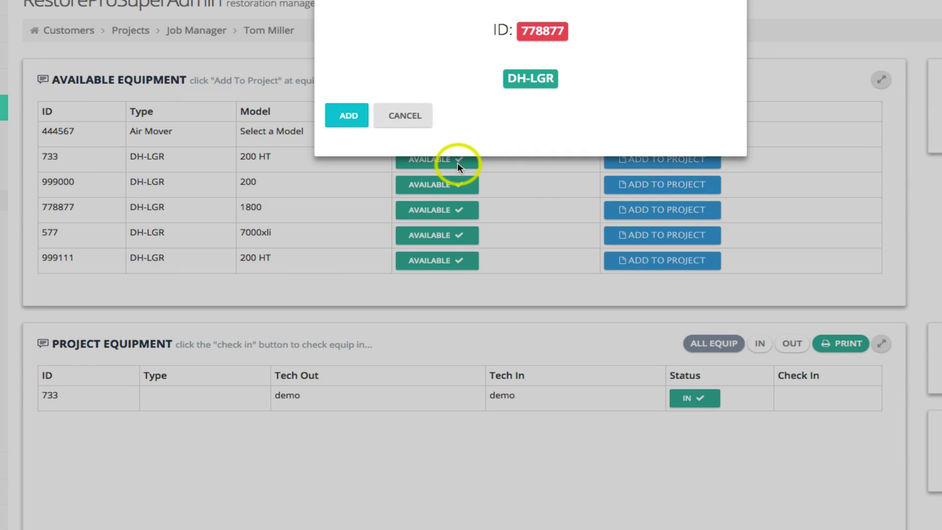
left_click(350, 115)
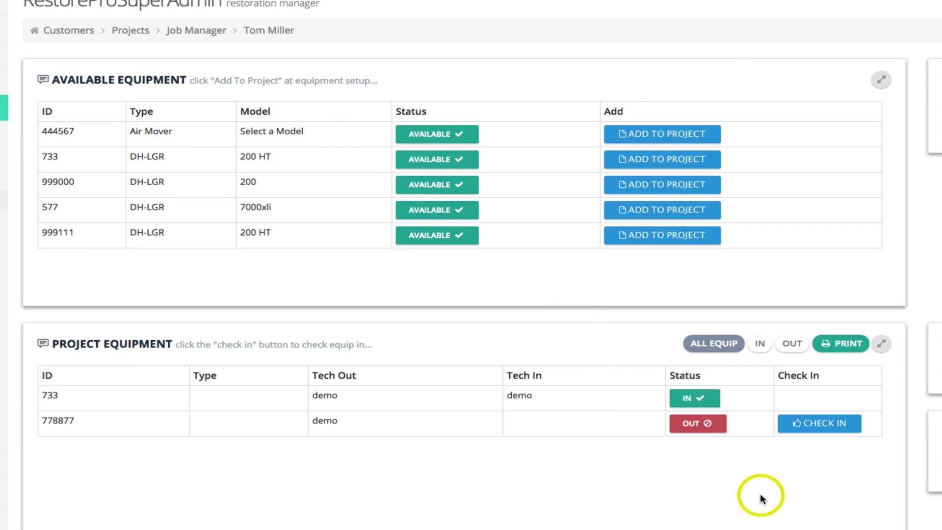
left_click(829, 428)
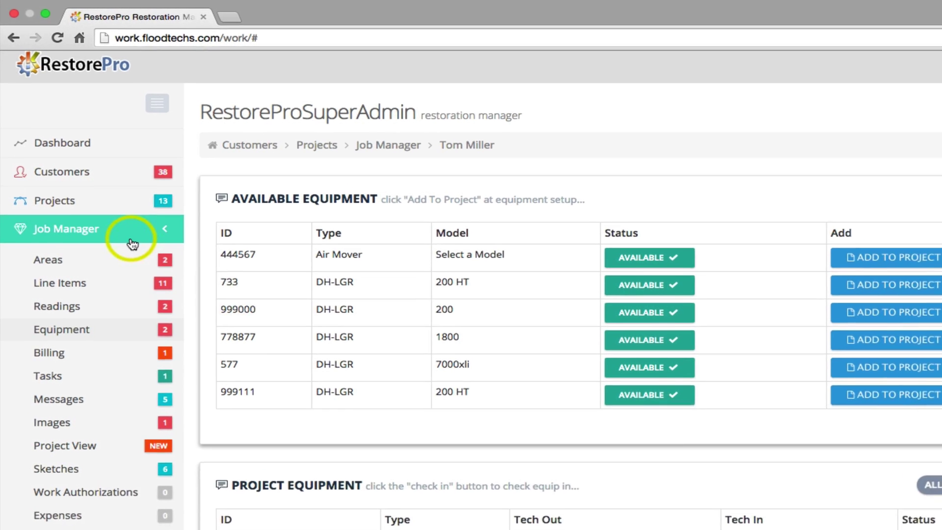
View the Areas page (Family Room, Basement; 749 sq ft), cancelling a new area record.
left_click(137, 271)
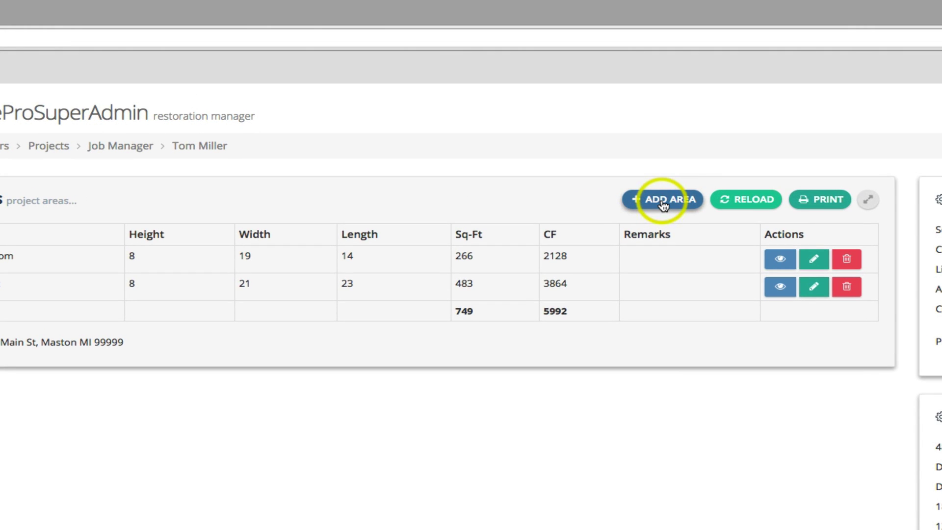
left_click(604, 147)
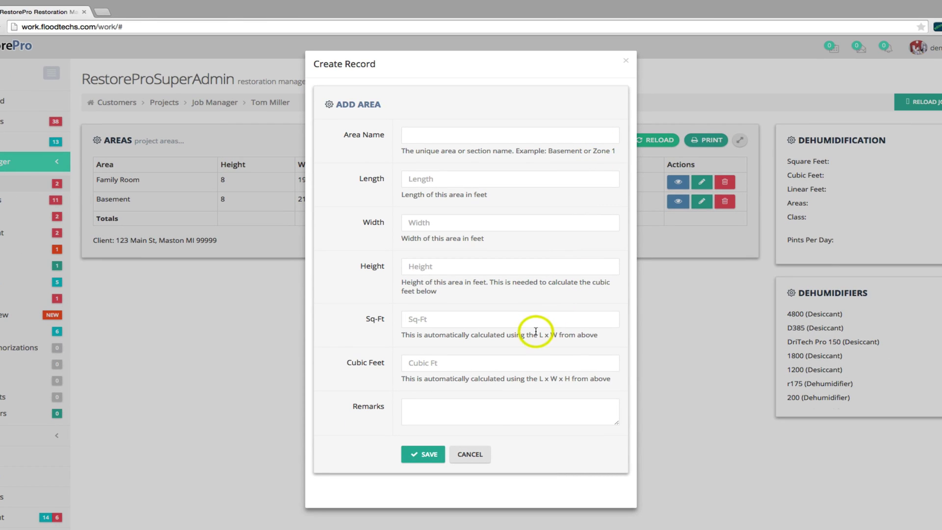
left_click(483, 455)
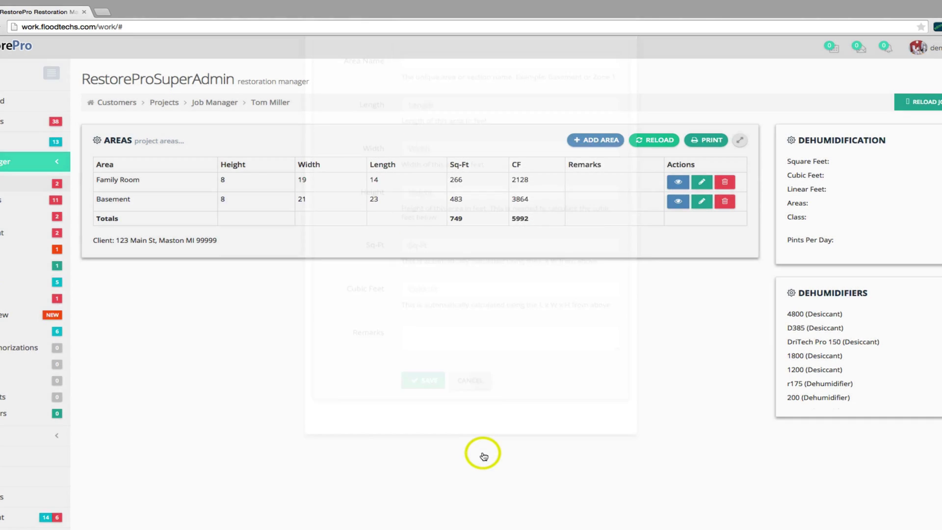